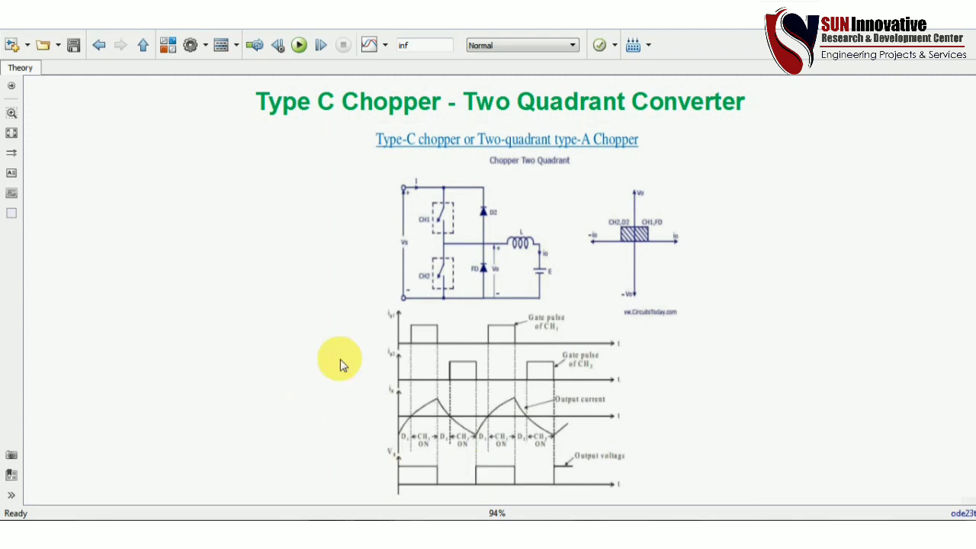
Look over the chopper diagram in the Theory subsystem and return to the top-level Type_C model.
{"action": "left_click", "coordinate": [403, 93]}
{"action": "left_click", "coordinate": [557, 179]}
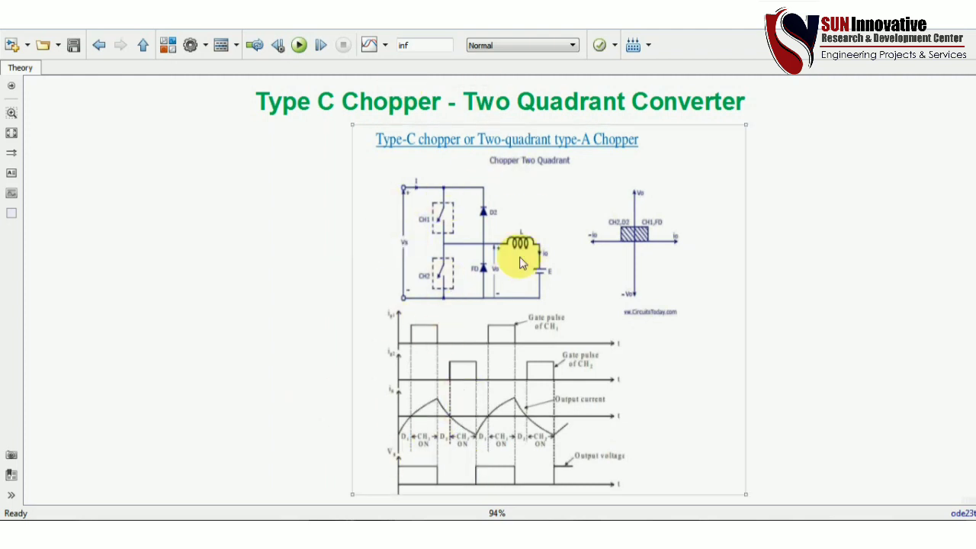
{"action": "left_click", "coordinate": [251, 162]}
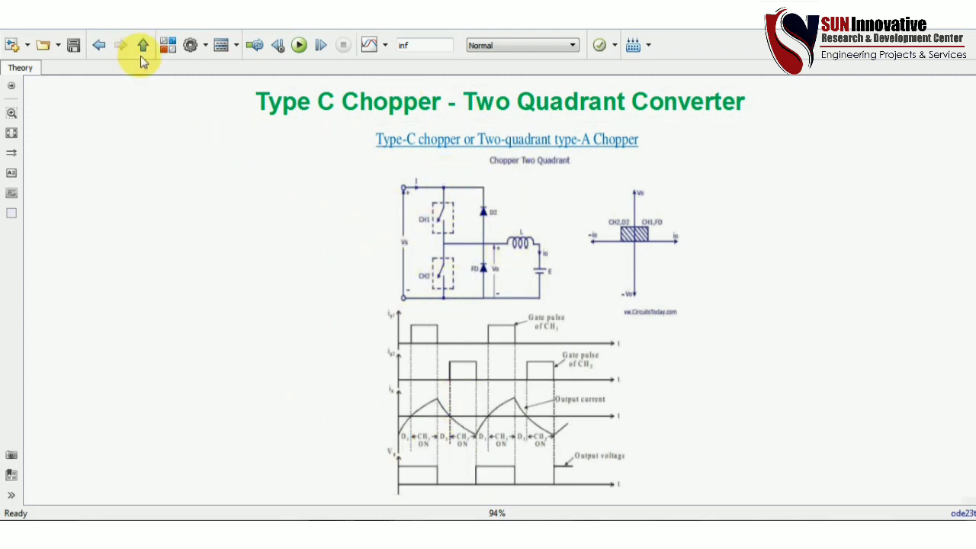
{"action": "left_click", "coordinate": [143, 48]}
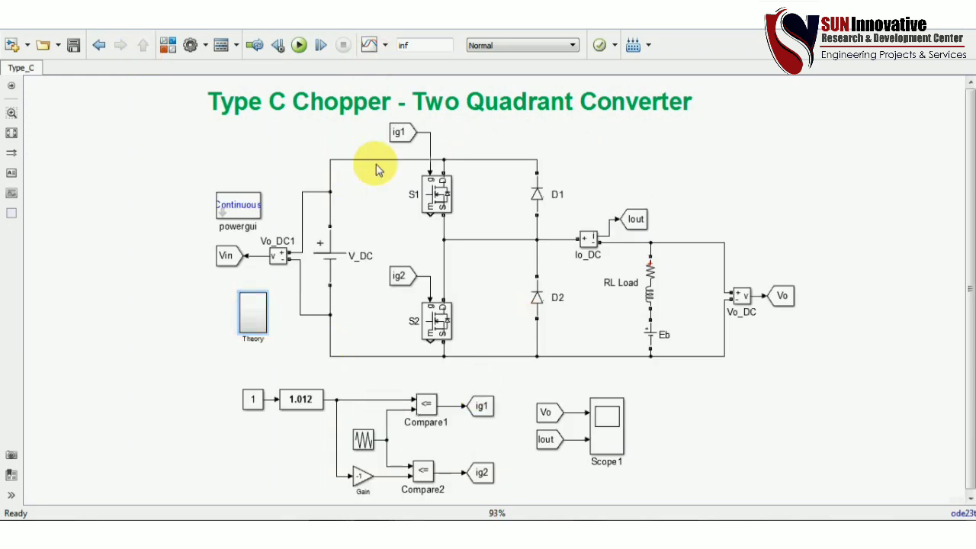
Examine the chopper circuit's DC source, switches, diodes, RL load, gate pulse generation blocks and output scope.
{"action": "left_click", "coordinate": [303, 110]}
{"action": "left_click", "coordinate": [351, 145]}
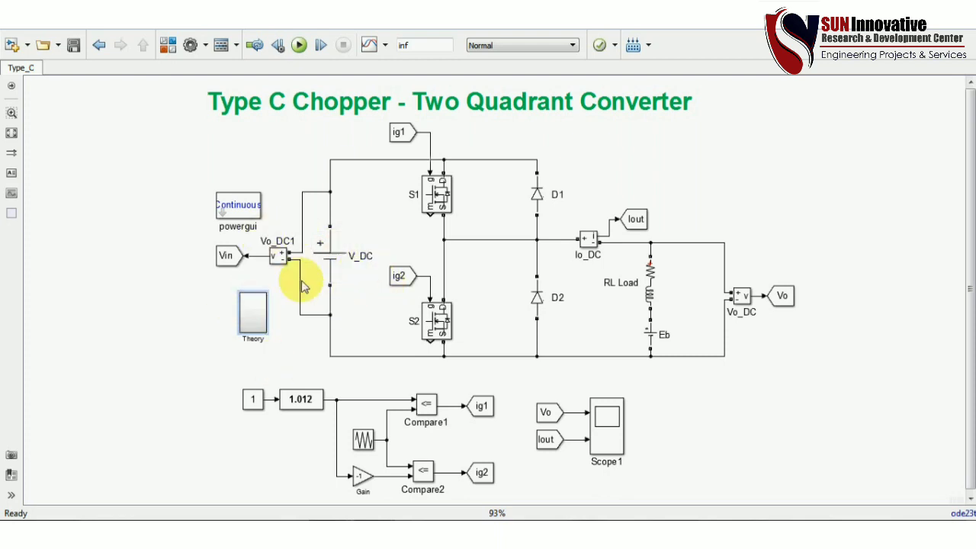
{"action": "left_click", "coordinate": [329, 259]}
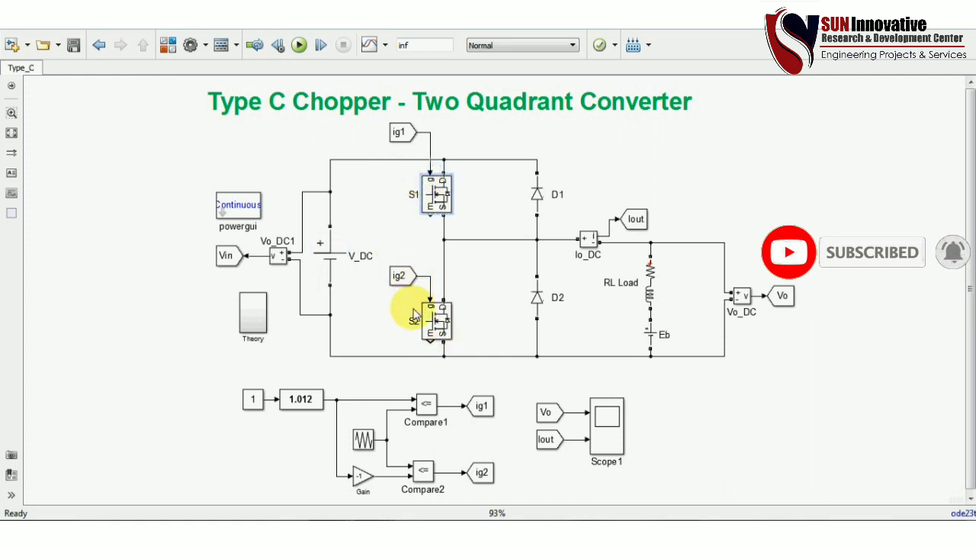
{"action": "left_click", "coordinate": [541, 209]}
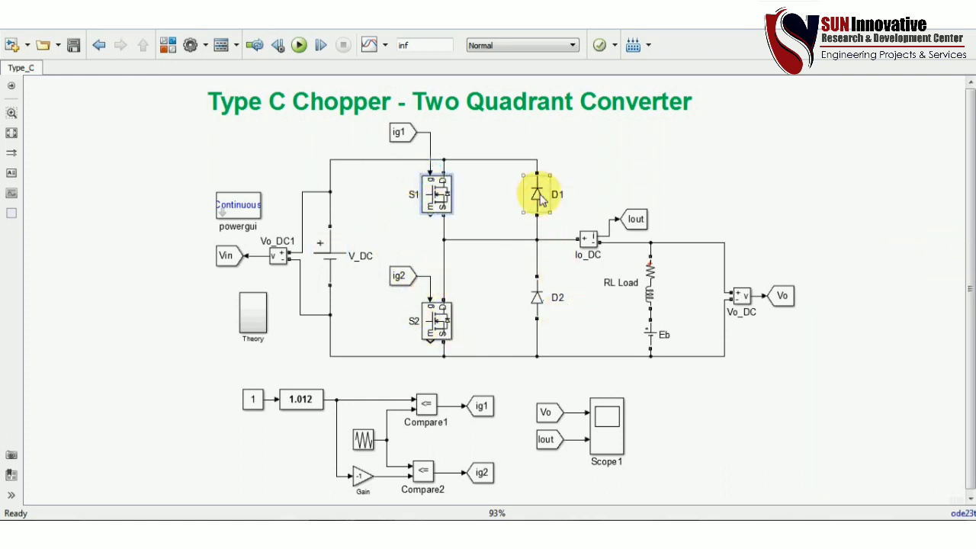
{"action": "left_click", "coordinate": [544, 313]}
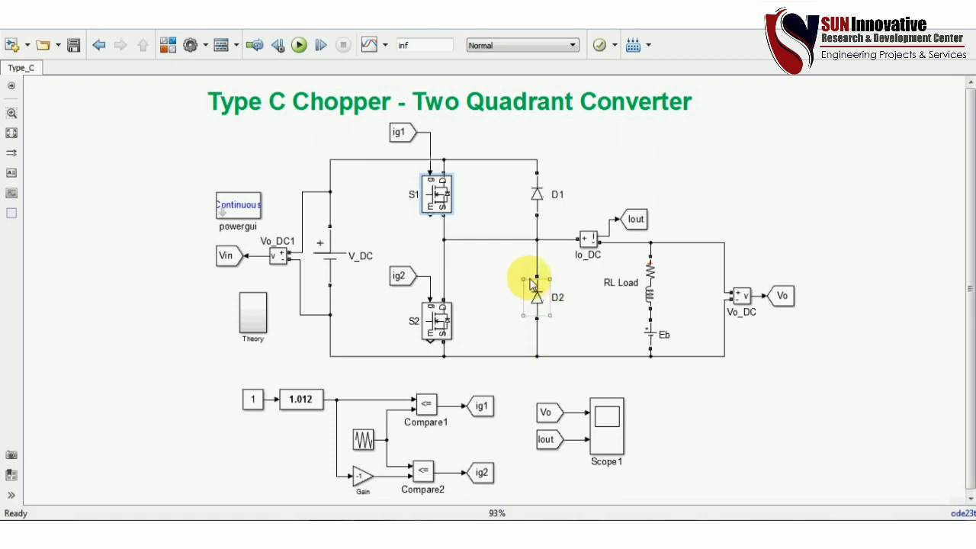
{"action": "left_click", "coordinate": [653, 293]}
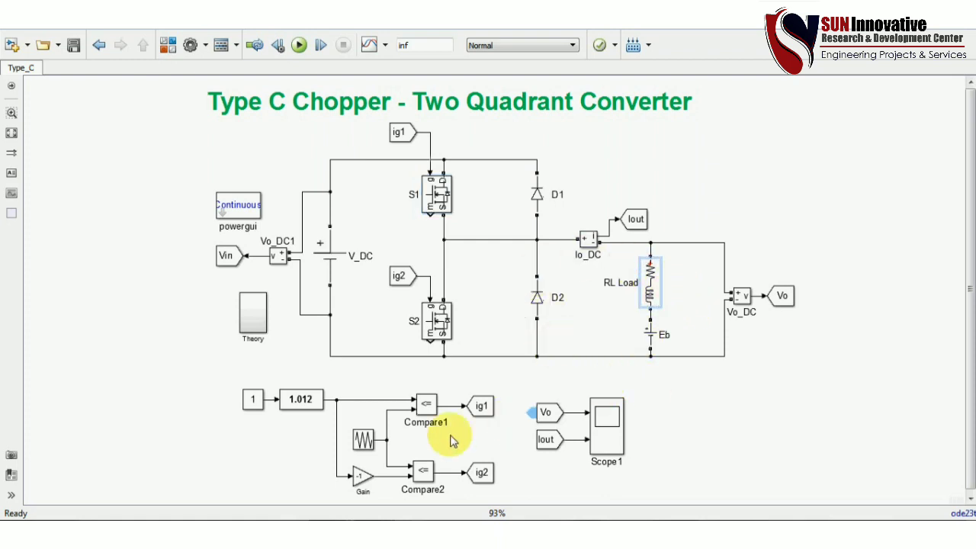
{"action": "left_click_drag", "start_coordinate": [213, 385], "coordinate": [502, 482]}
{"action": "left_click", "coordinate": [610, 412]}
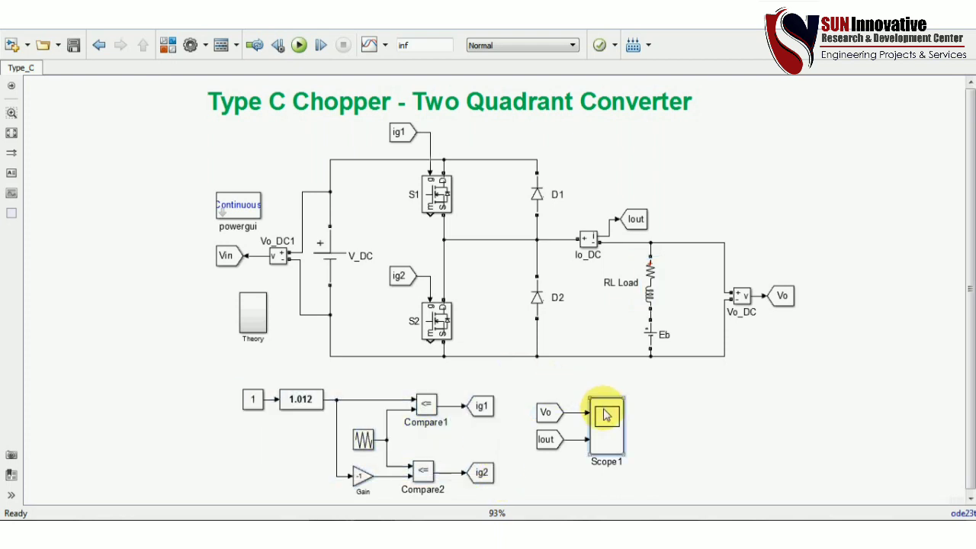
{"action": "left_click_drag", "start_coordinate": [534, 386], "coordinate": [649, 457]}
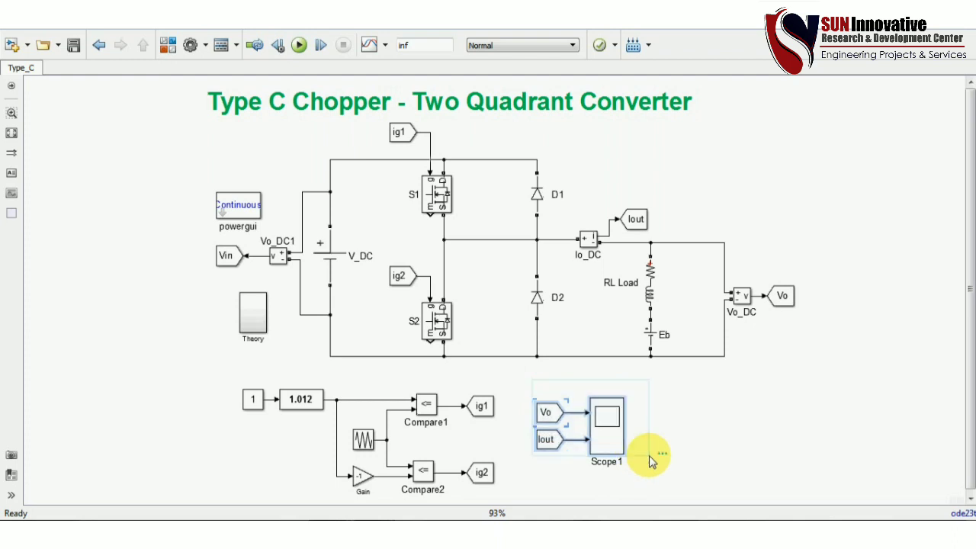
{"action": "left_click", "coordinate": [694, 200]}
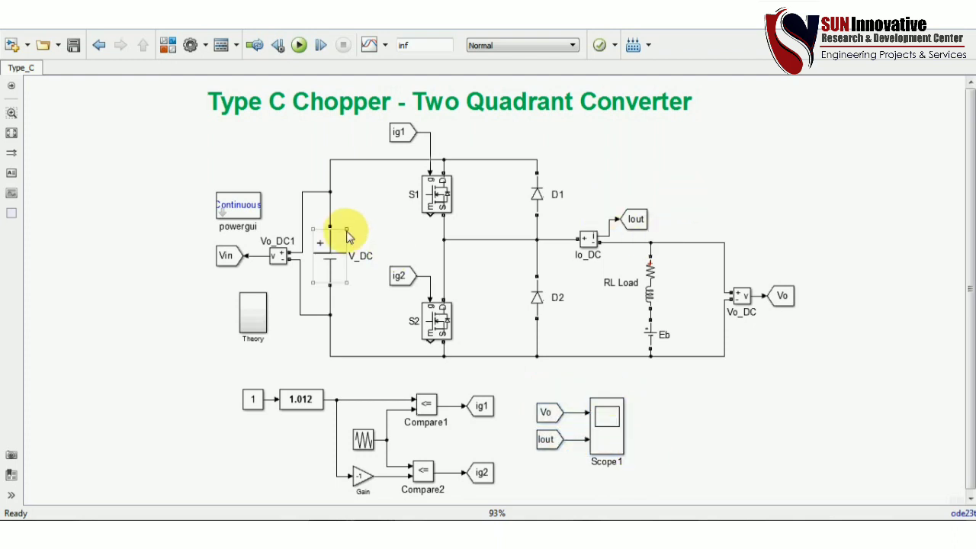
{"action": "left_click_drag", "start_coordinate": [396, 186], "coordinate": [447, 326]}
{"action": "left_click", "coordinate": [320, 460]}
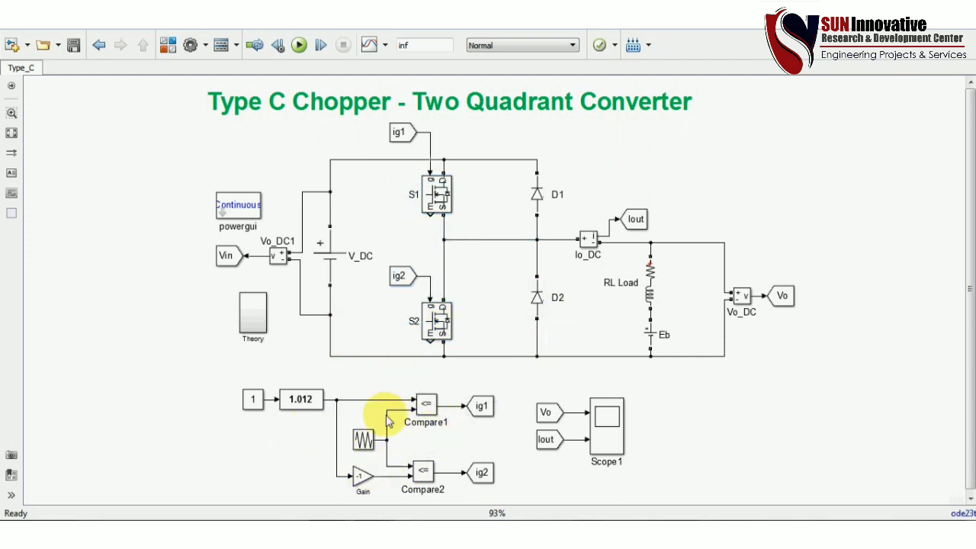
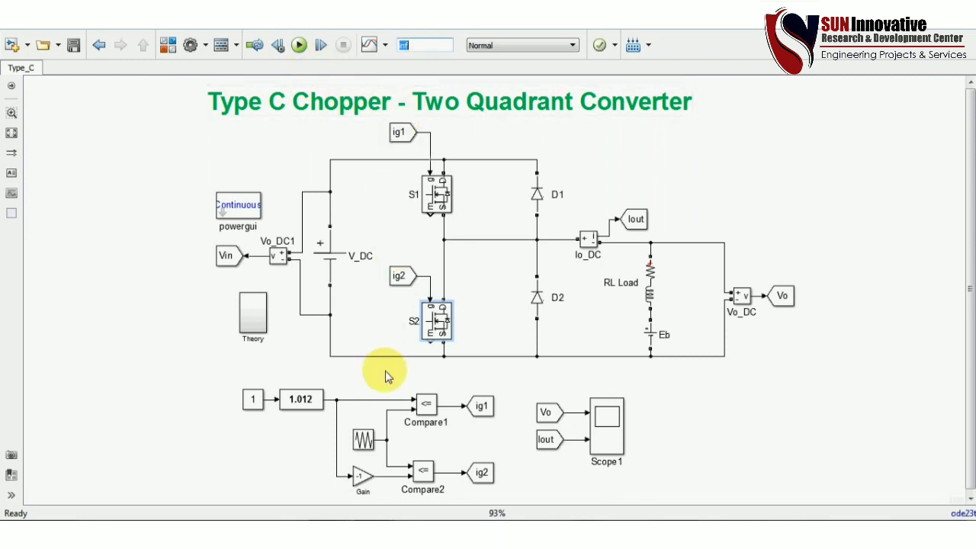
Run the simulation and open Scope1 to display the converter's output voltage and current.
{"action": "left_click", "coordinate": [603, 427]}
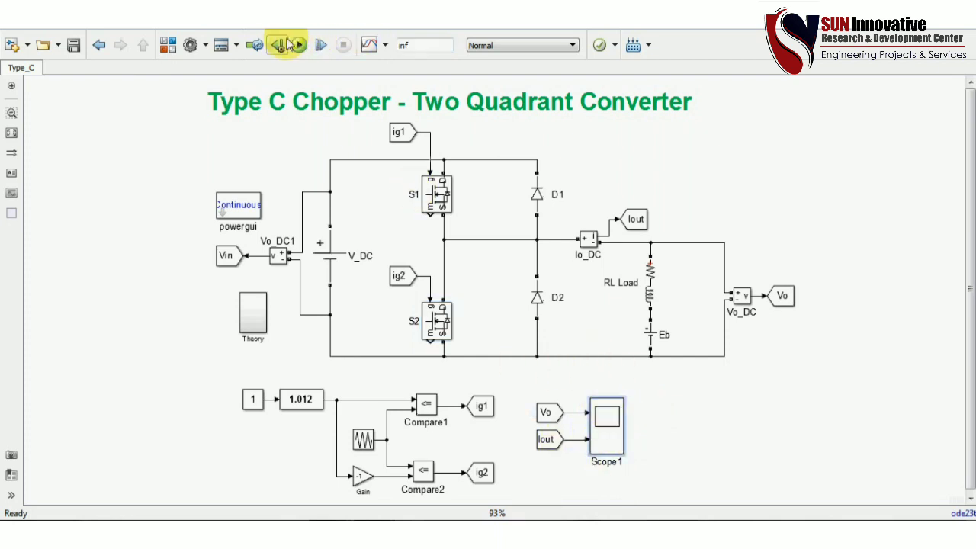
{"action": "left_click", "coordinate": [303, 44]}
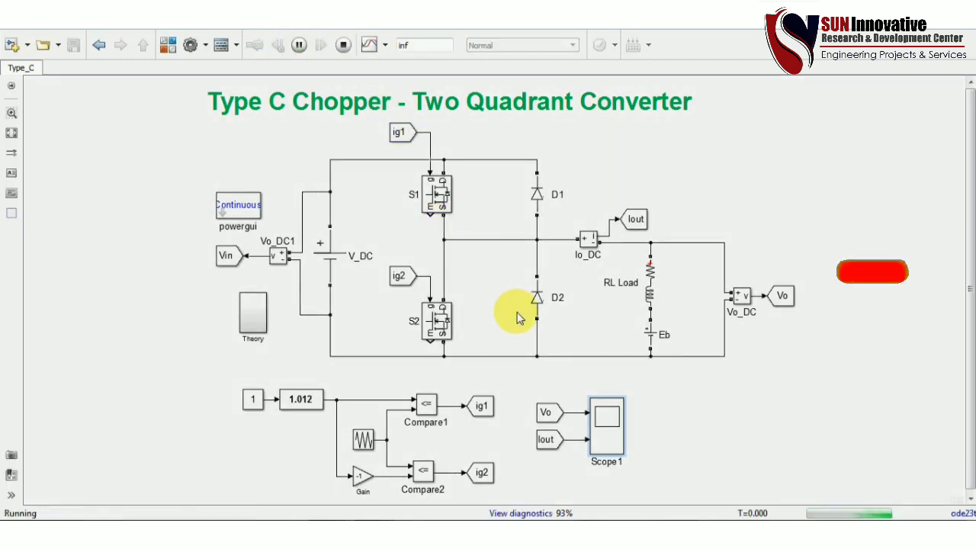
{"action": "double_click", "coordinate": [610, 427]}
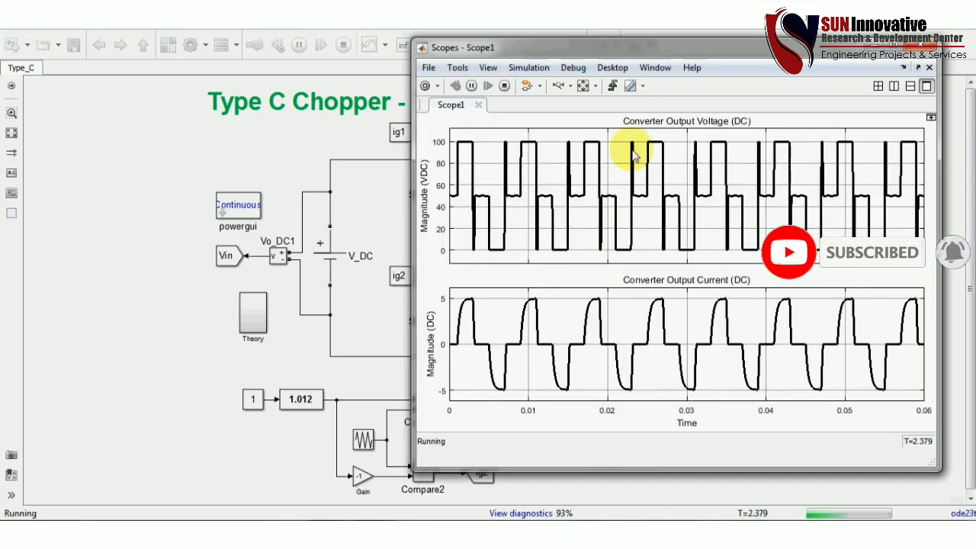
Open the Slider Gain block's settings during the simulation and place them beside the Scope1 window.
{"action": "double_click", "coordinate": [310, 404]}
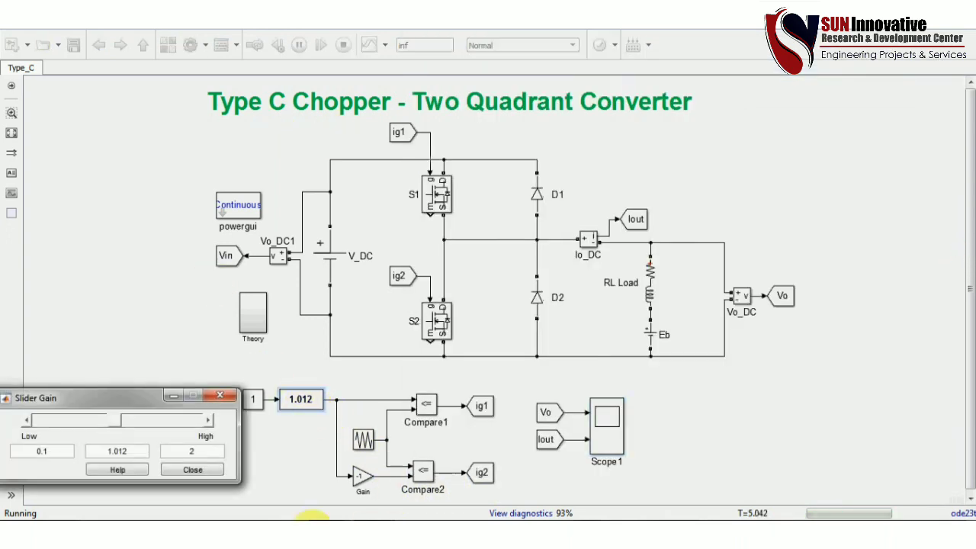
{"action": "mouse_move", "coordinate": [332, 515]}
{"action": "left_click", "coordinate": [416, 449]}
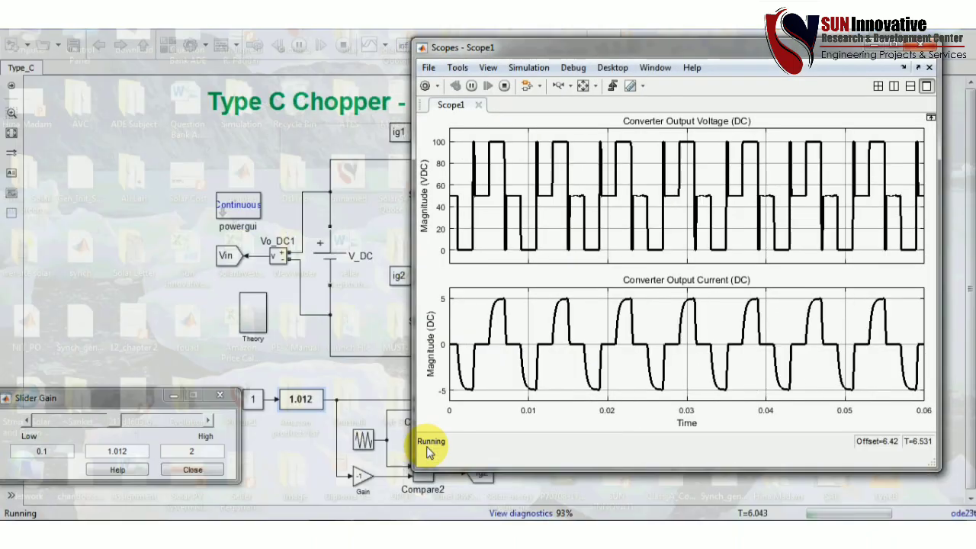
{"action": "left_click_drag", "start_coordinate": [115, 394], "coordinate": [268, 186]}
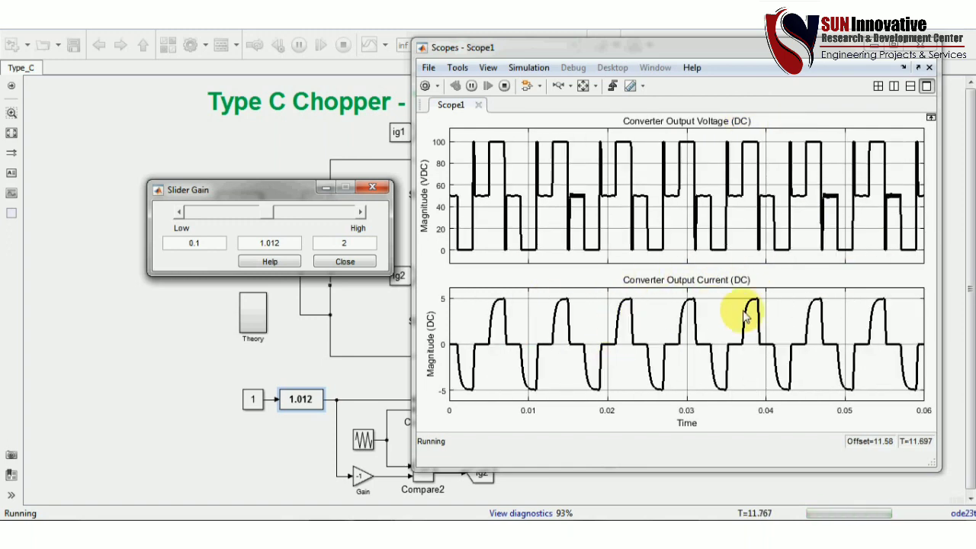
{"action": "left_click", "coordinate": [615, 86]}
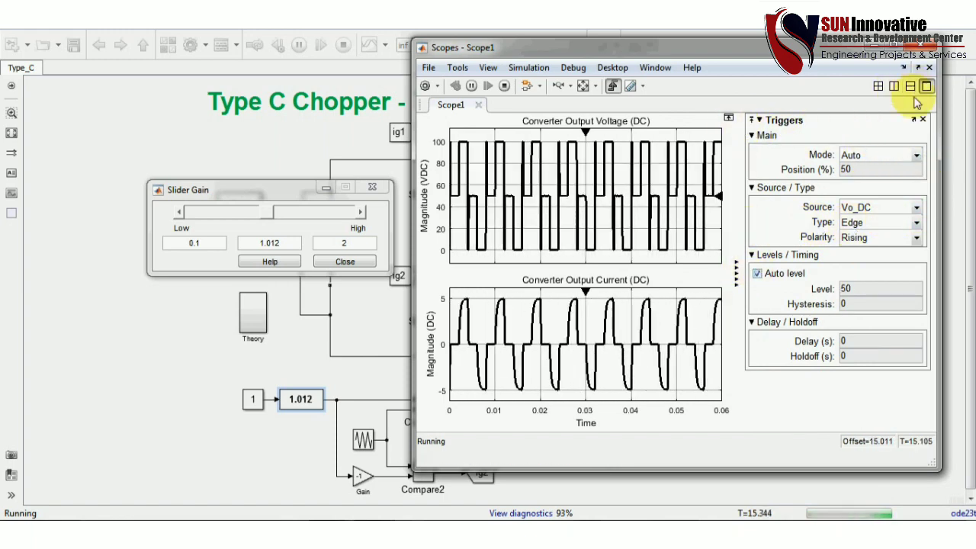
{"action": "left_click", "coordinate": [923, 119]}
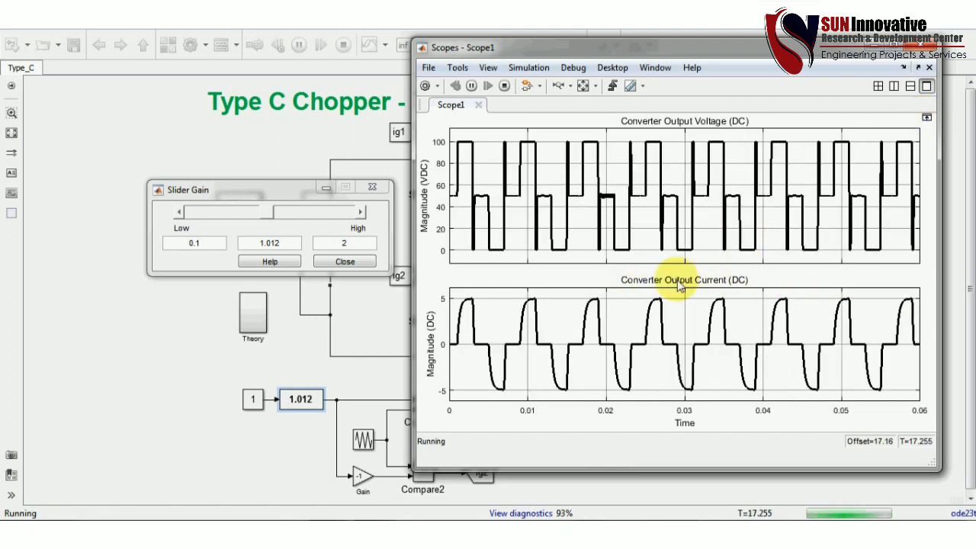
{"action": "left_click", "coordinate": [281, 242]}
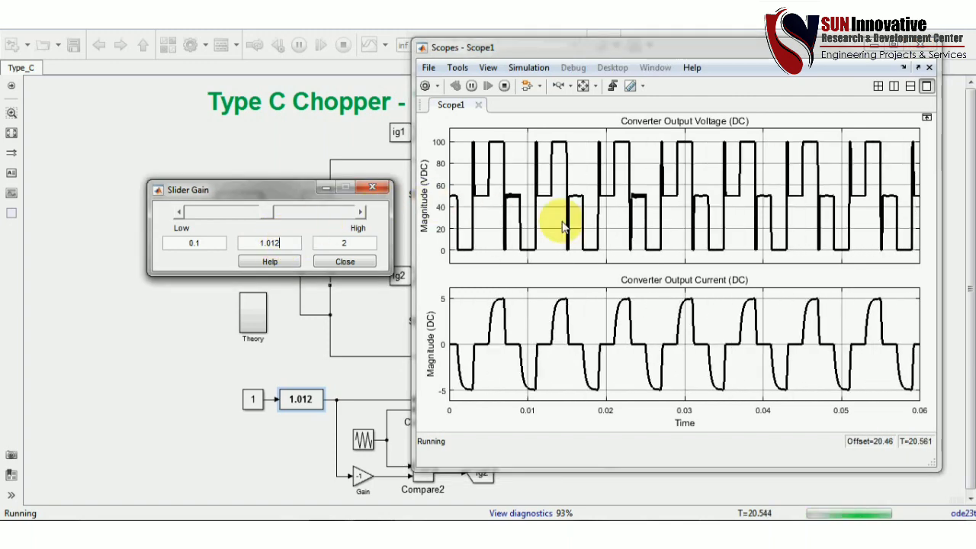
Stop the simulation and zoom the scope's time axis in to a few cycles around 23.16 s.
{"action": "left_click", "coordinate": [504, 86]}
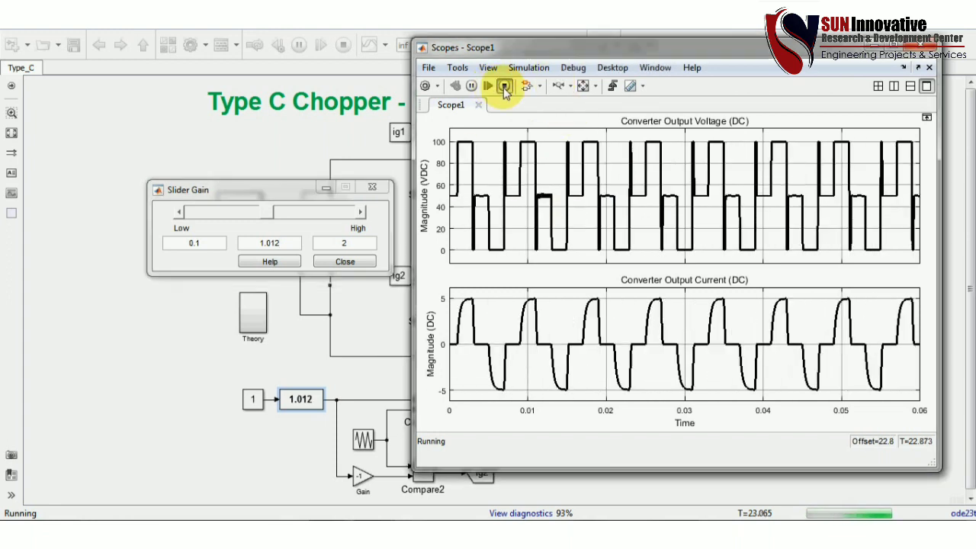
{"action": "left_click", "coordinate": [583, 86]}
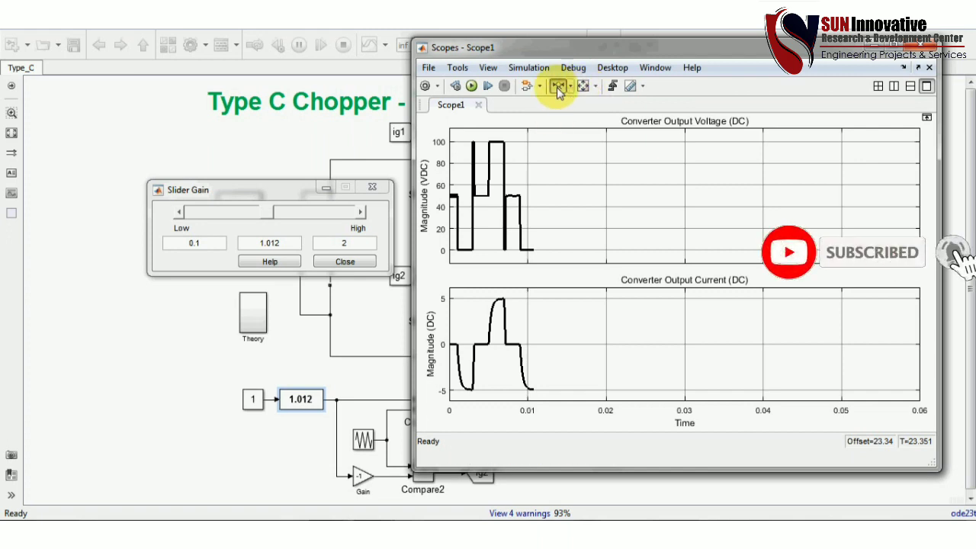
{"action": "left_click", "coordinate": [558, 87]}
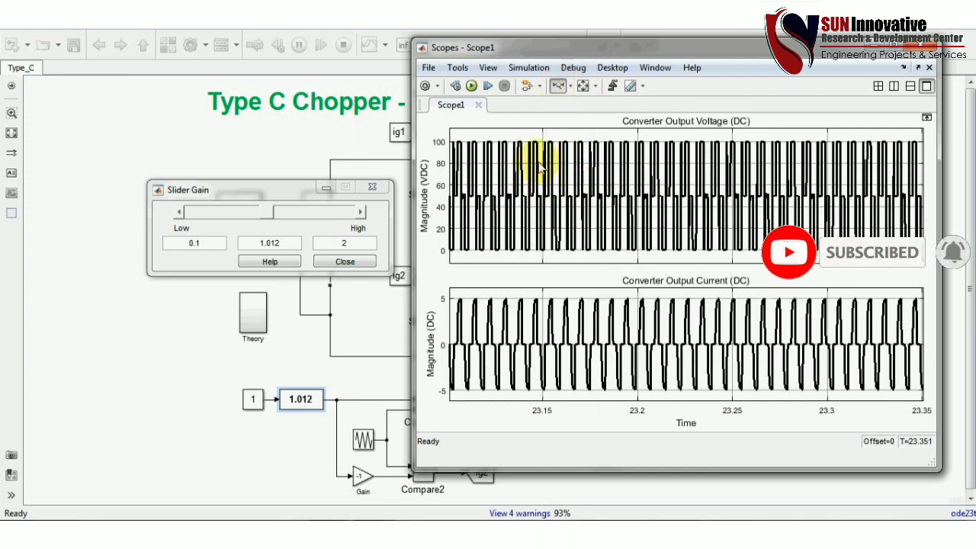
{"action": "left_click", "coordinate": [591, 171]}
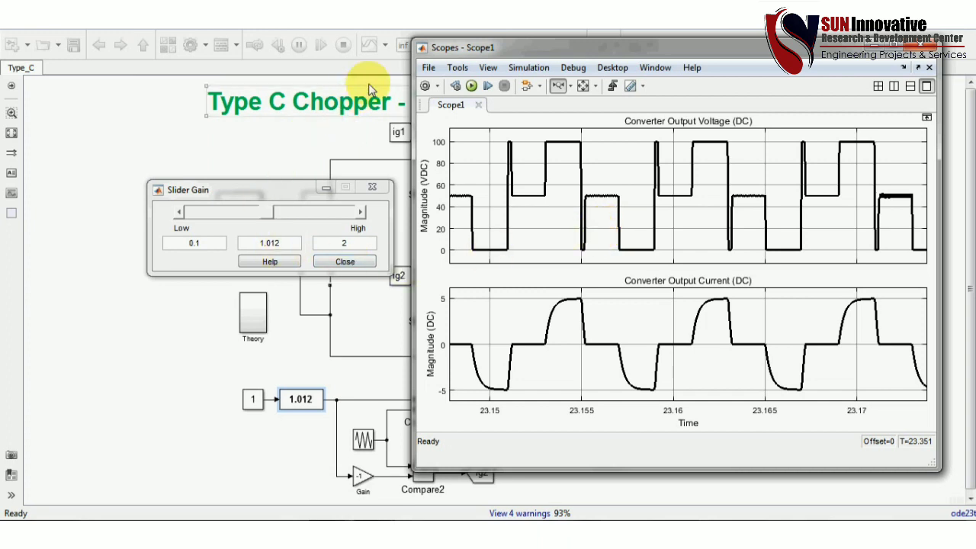
Restart the simulation and raise the slider gain in small increments to 1.677.
{"action": "left_click", "coordinate": [472, 87]}
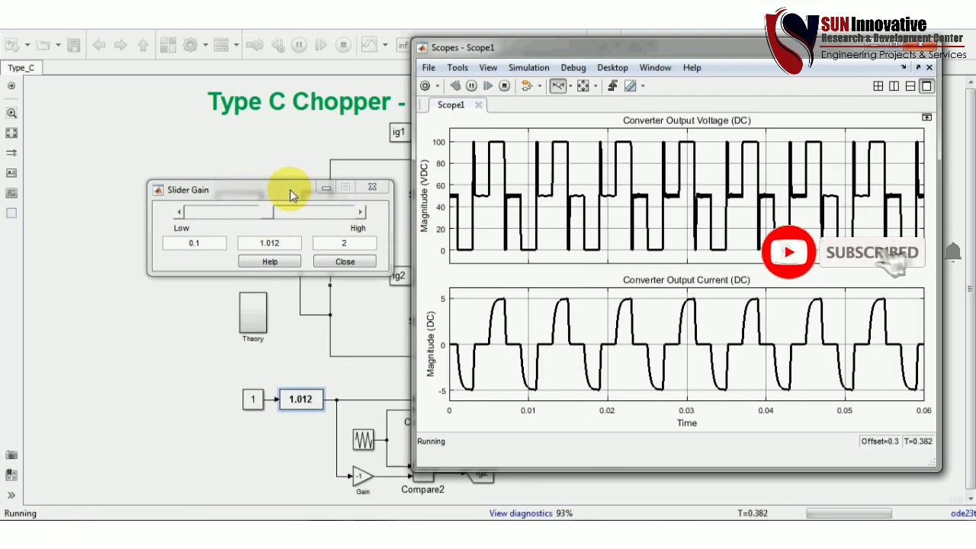
{"action": "left_click", "coordinate": [361, 212]}
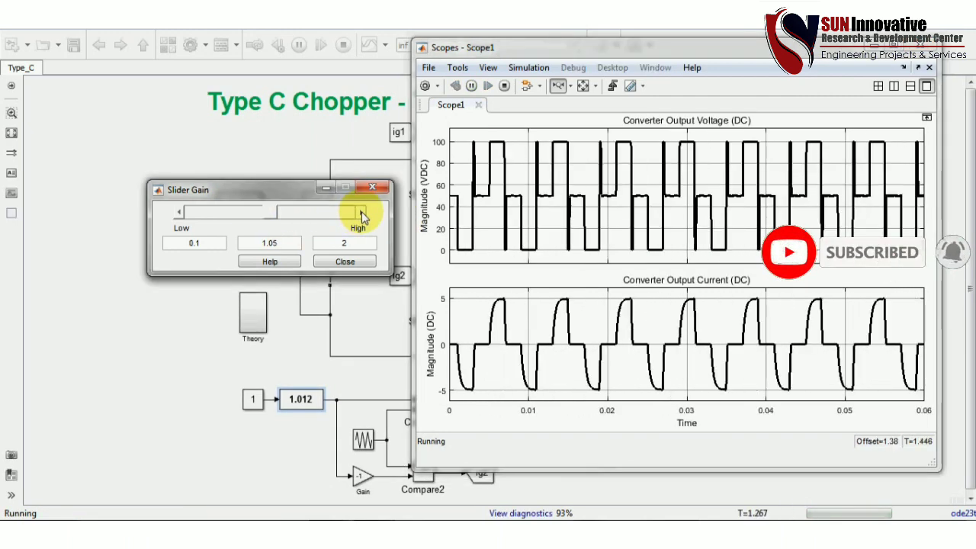
{"action": "left_click", "coordinate": [362, 212]}
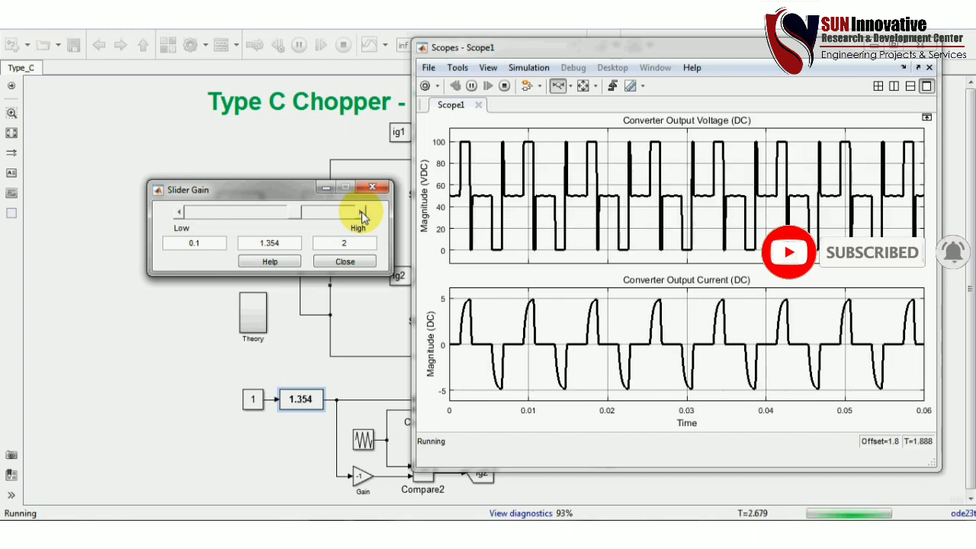
{"action": "left_click", "coordinate": [362, 212]}
{"action": "left_click", "coordinate": [361, 211]}
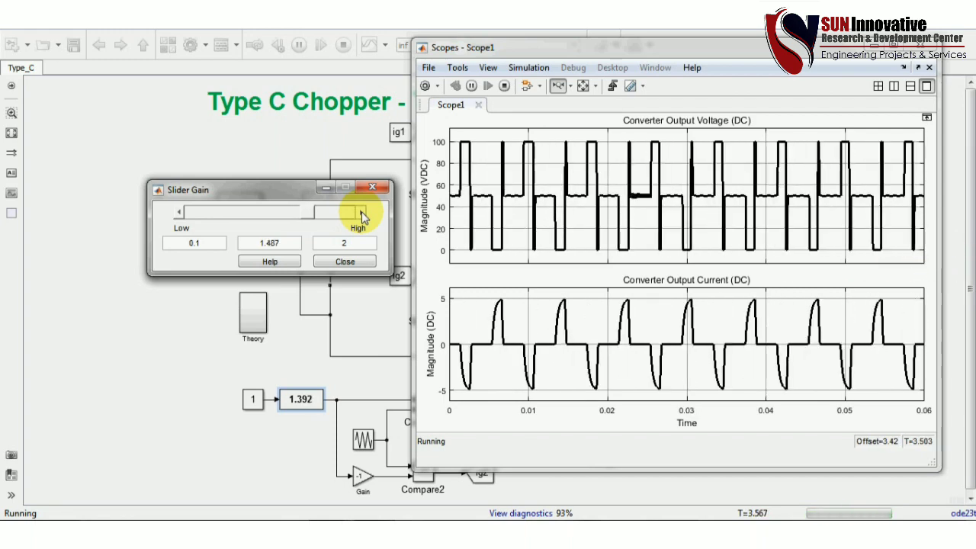
{"action": "left_click", "coordinate": [361, 211]}
{"action": "left_click", "coordinate": [362, 211]}
{"action": "left_click", "coordinate": [362, 212]}
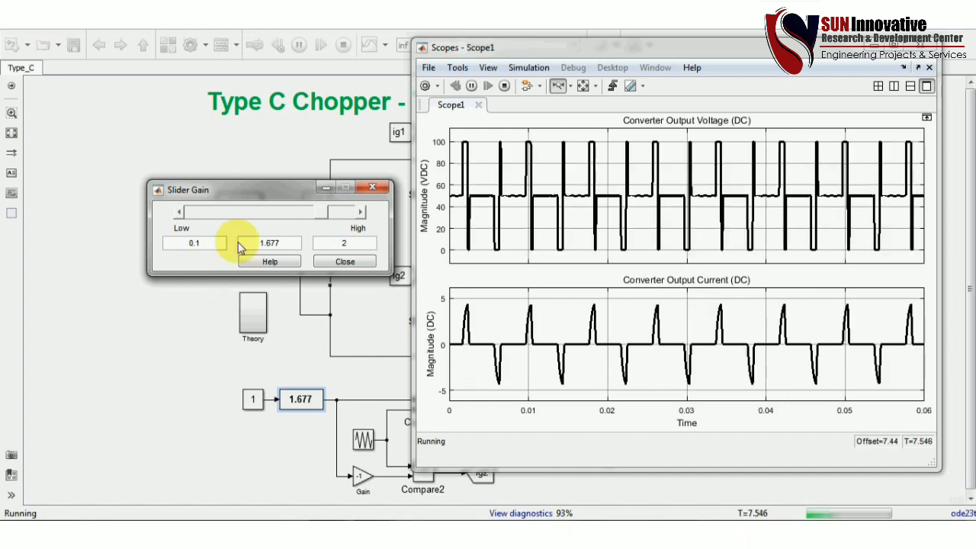
Increase the slider gain further to 1.867 while the simulation runs.
{"action": "left_click", "coordinate": [361, 212]}
{"action": "left_click", "coordinate": [362, 212]}
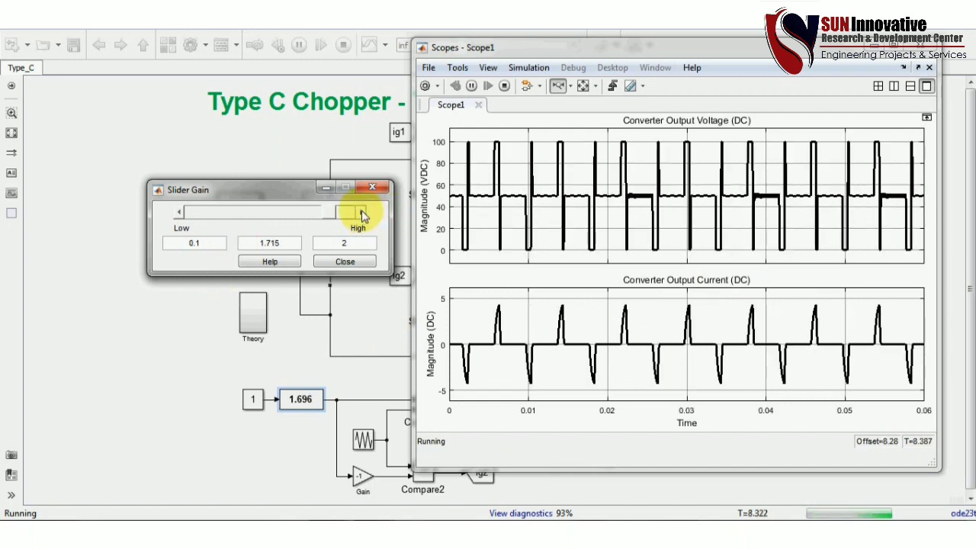
{"action": "left_click", "coordinate": [362, 212]}
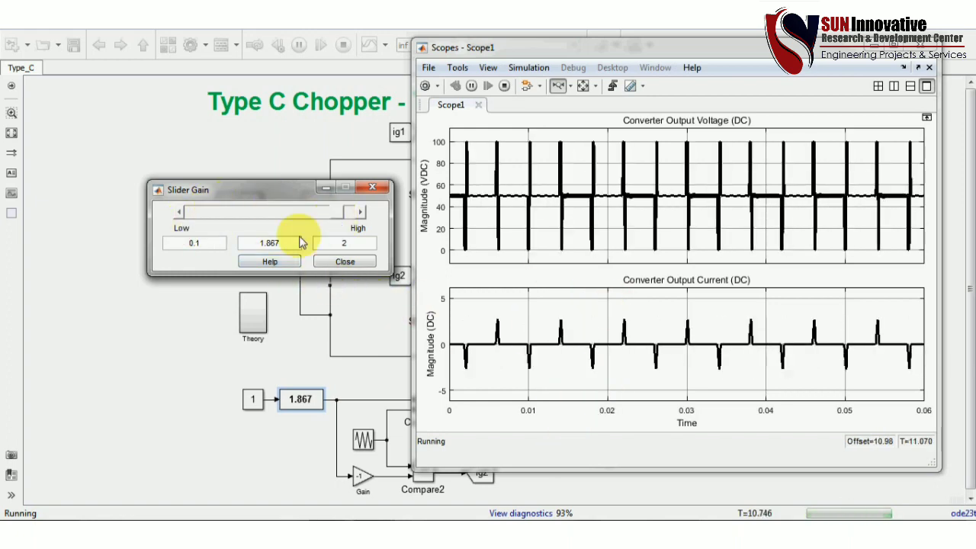
Lower the slider gain step by step to its minimum of 0.1 while the simulation runs.
{"action": "left_click_drag", "start_coordinate": [180, 216], "coordinate": [180, 216]}
{"action": "left_click", "coordinate": [180, 216]}
{"action": "left_click", "coordinate": [180, 216]}
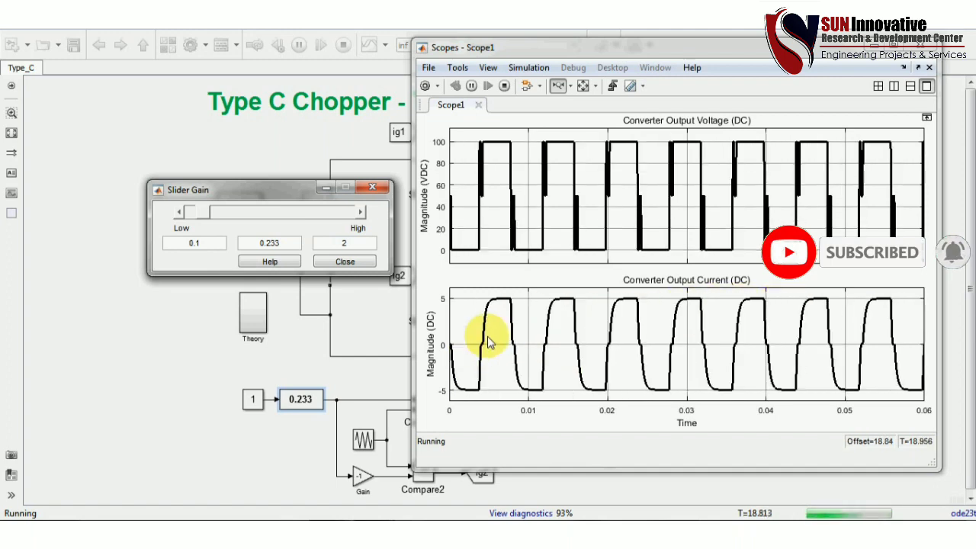
{"action": "left_click", "coordinate": [179, 213]}
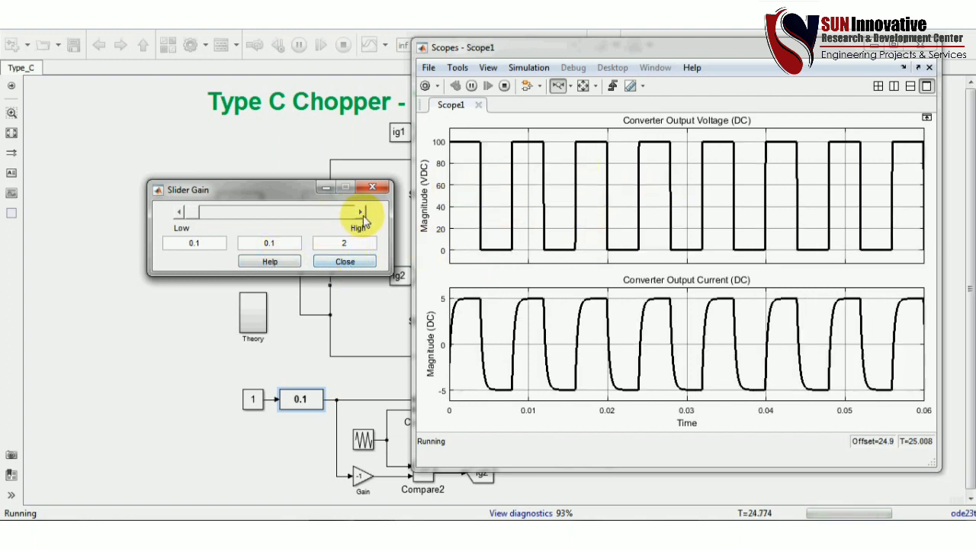
Sweep the slider gain upward and back down to its minimum of 0.1 while the simulation runs.
{"action": "left_click_drag", "start_coordinate": [362, 216], "coordinate": [362, 218]}
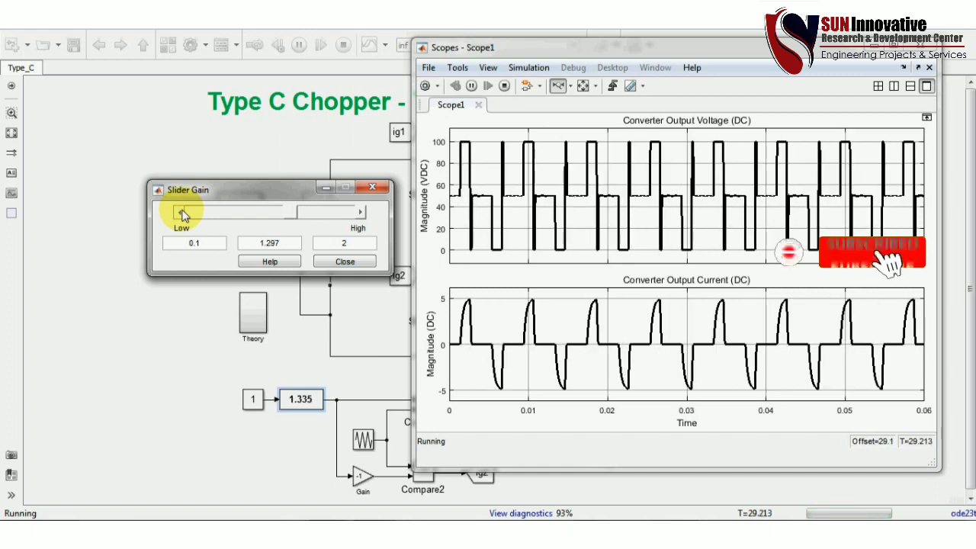
{"action": "left_click_drag", "start_coordinate": [182, 213], "coordinate": [181, 213]}
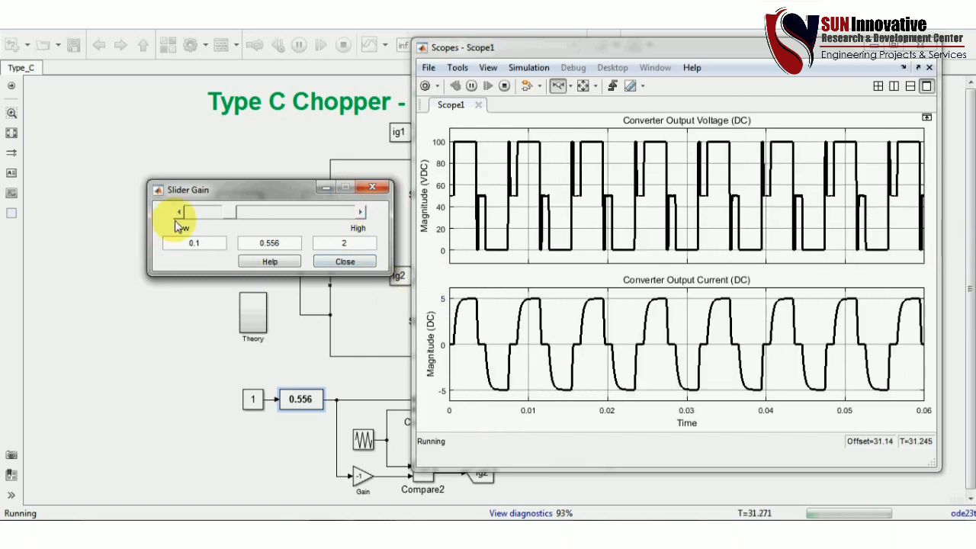
{"action": "left_click_drag", "start_coordinate": [181, 217], "coordinate": [182, 217]}
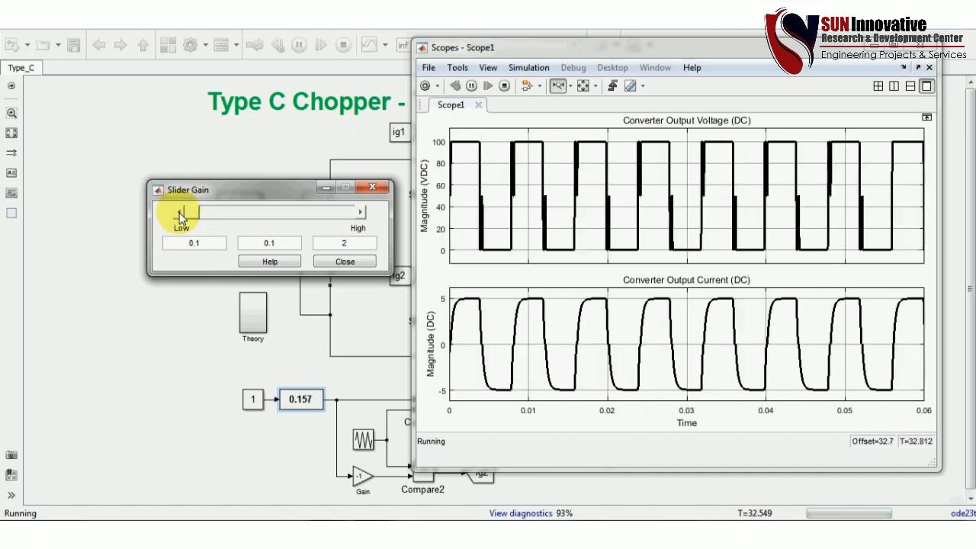
Open the Theory subsystem and place a narrowed Scope1 window beside its circuit diagram and reference waveforms.
{"action": "left_click", "coordinate": [173, 110]}
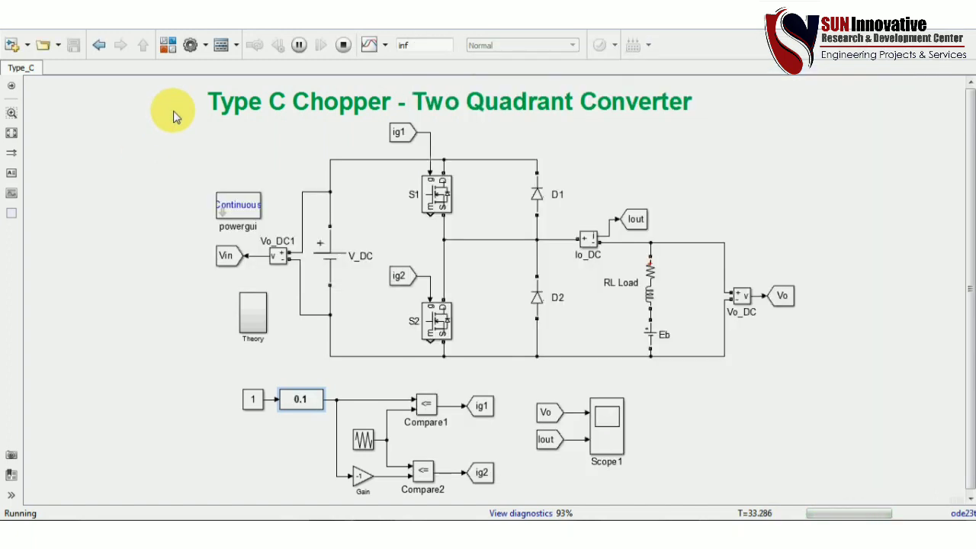
{"action": "double_click", "coordinate": [245, 309]}
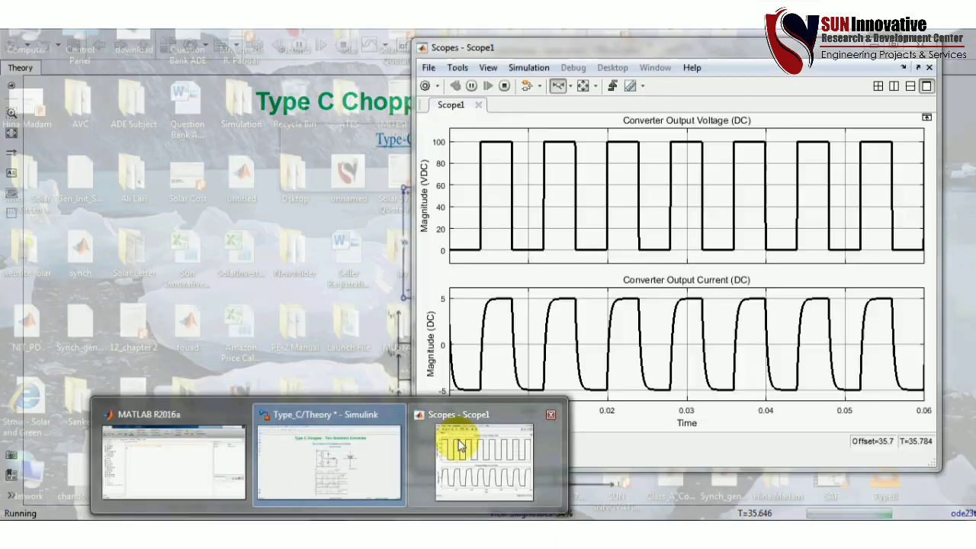
{"action": "left_click", "coordinate": [455, 447]}
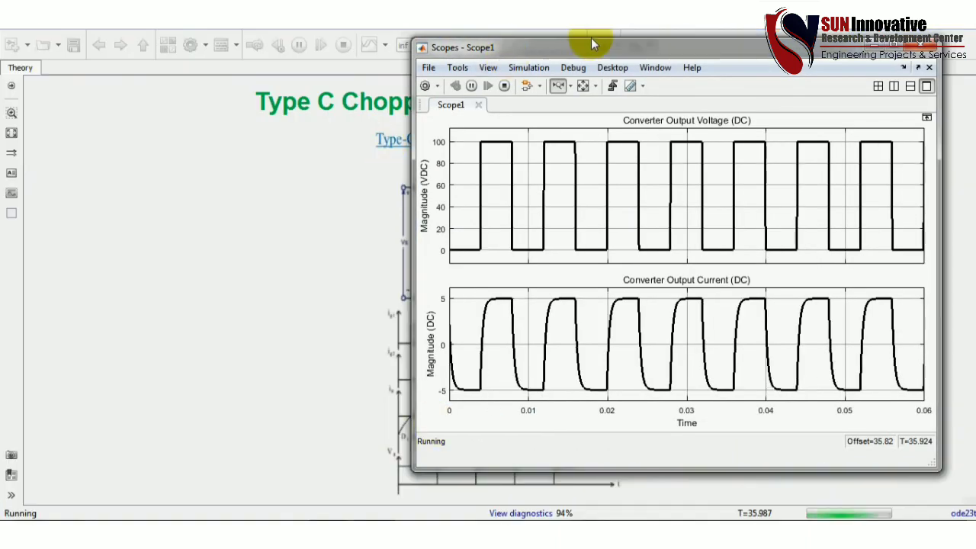
{"action": "left_click_drag", "start_coordinate": [589, 53], "coordinate": [79, 69]}
{"action": "left_click_drag", "start_coordinate": [429, 96], "coordinate": [167, 95]}
{"action": "left_click_drag", "start_coordinate": [44, 68], "coordinate": [224, 61]}
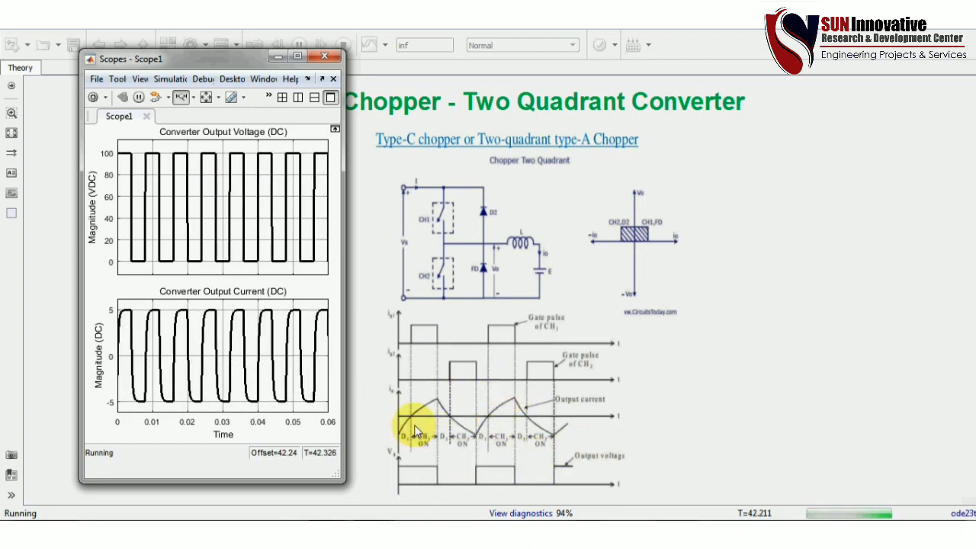
Bring Scope1 back in front of the theory diagram and widen it to compare the simulated and theoretical waveforms.
{"action": "left_click", "coordinate": [521, 275]}
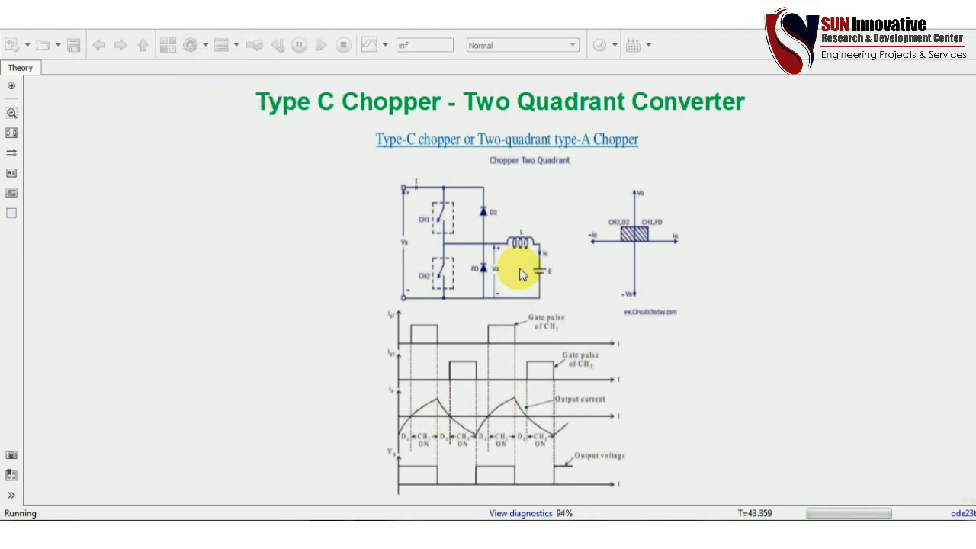
{"action": "left_click_drag", "start_coordinate": [470, 408], "coordinate": [632, 419]}
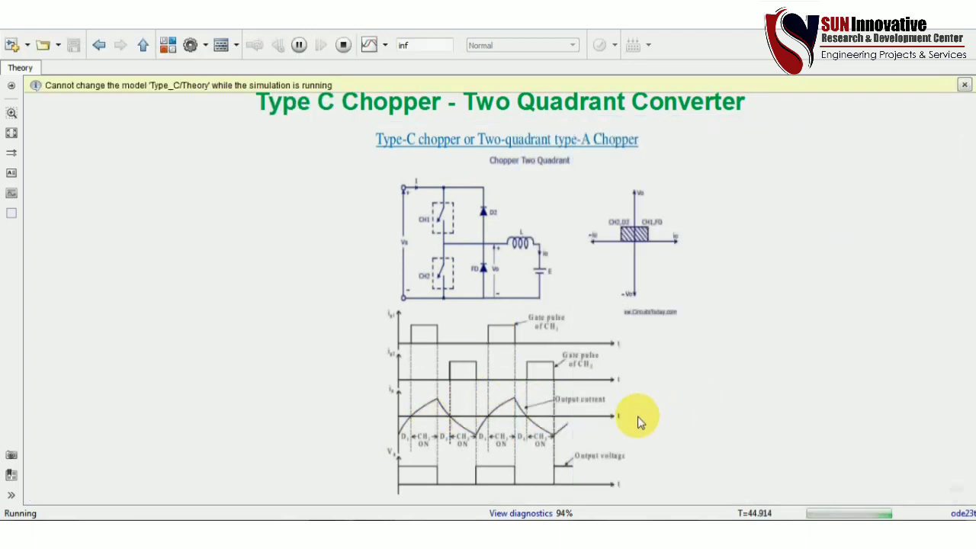
{"action": "mouse_move", "coordinate": [343, 517]}
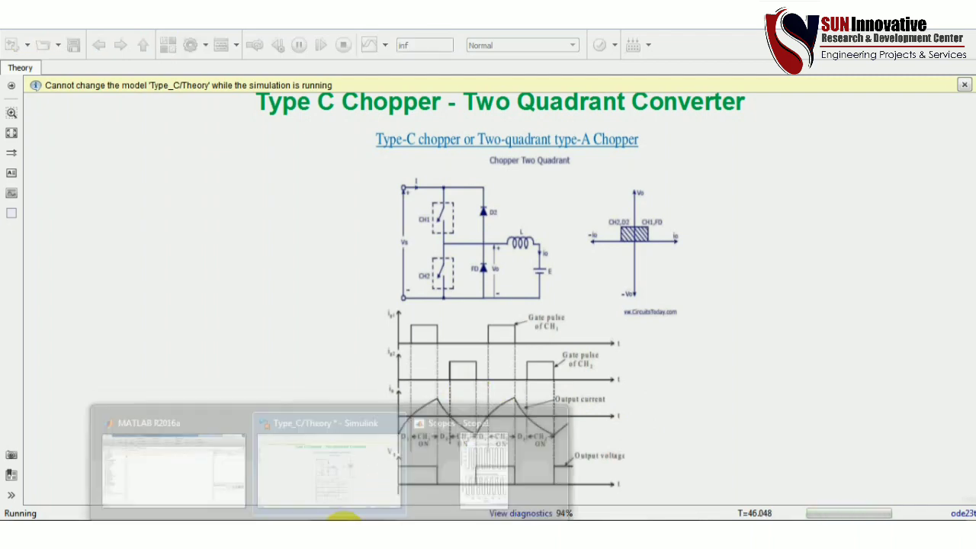
{"action": "left_click", "coordinate": [437, 469]}
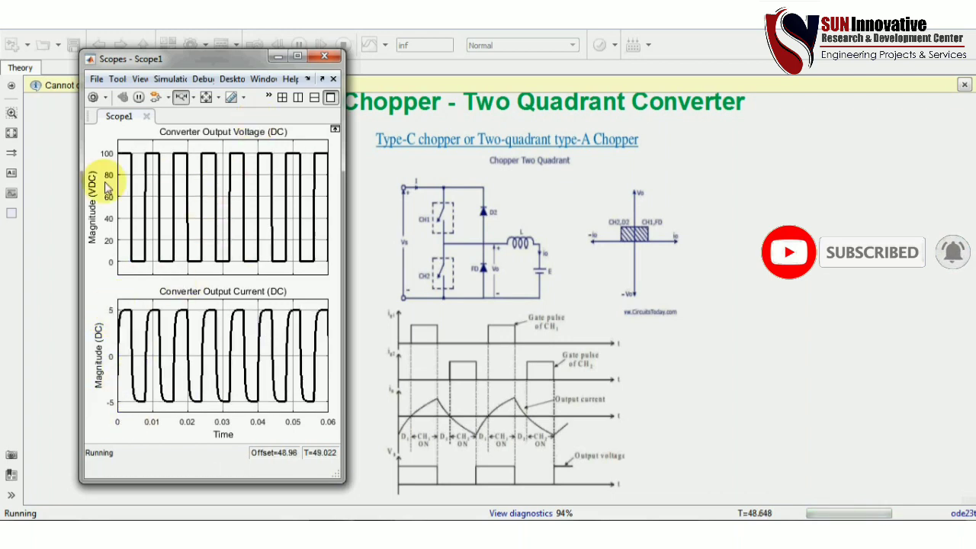
{"action": "left_click_drag", "start_coordinate": [82, 203], "coordinate": [4, 204]}
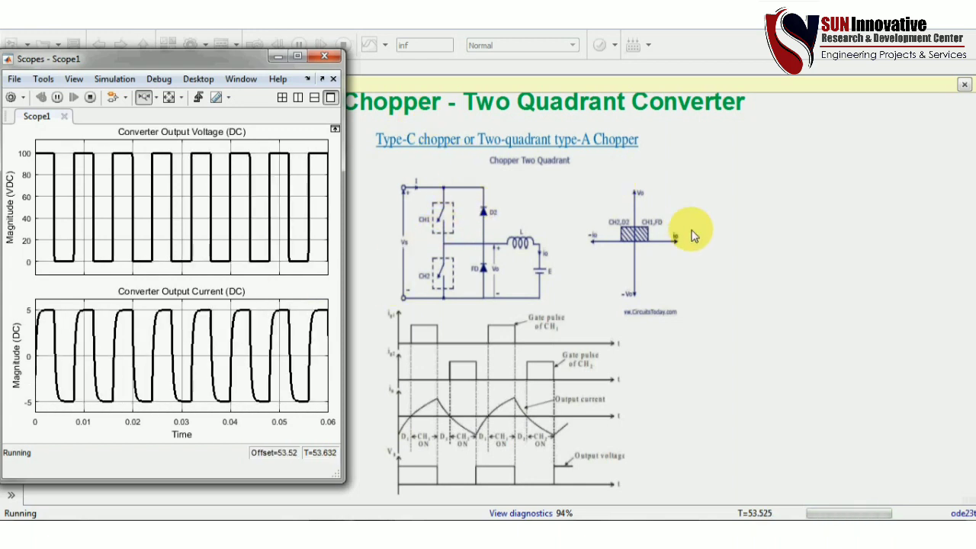
Leave the Theory subsystem and return to the top-level Type_C model.
{"action": "left_click", "coordinate": [806, 243]}
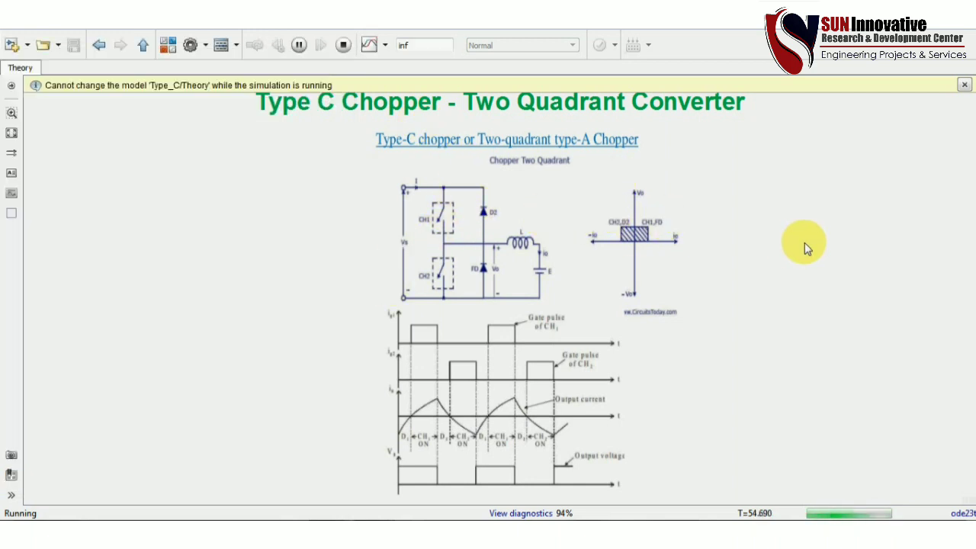
{"action": "left_click", "coordinate": [143, 46]}
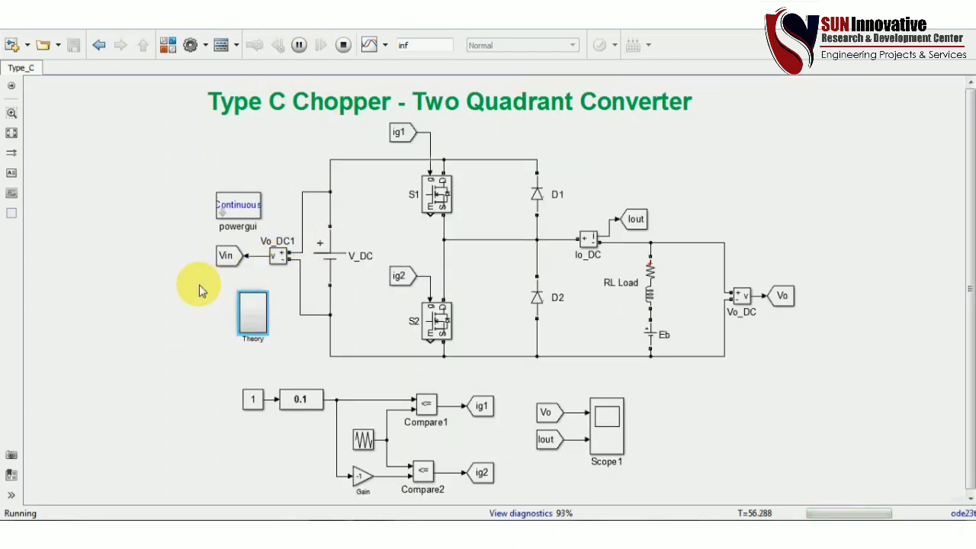